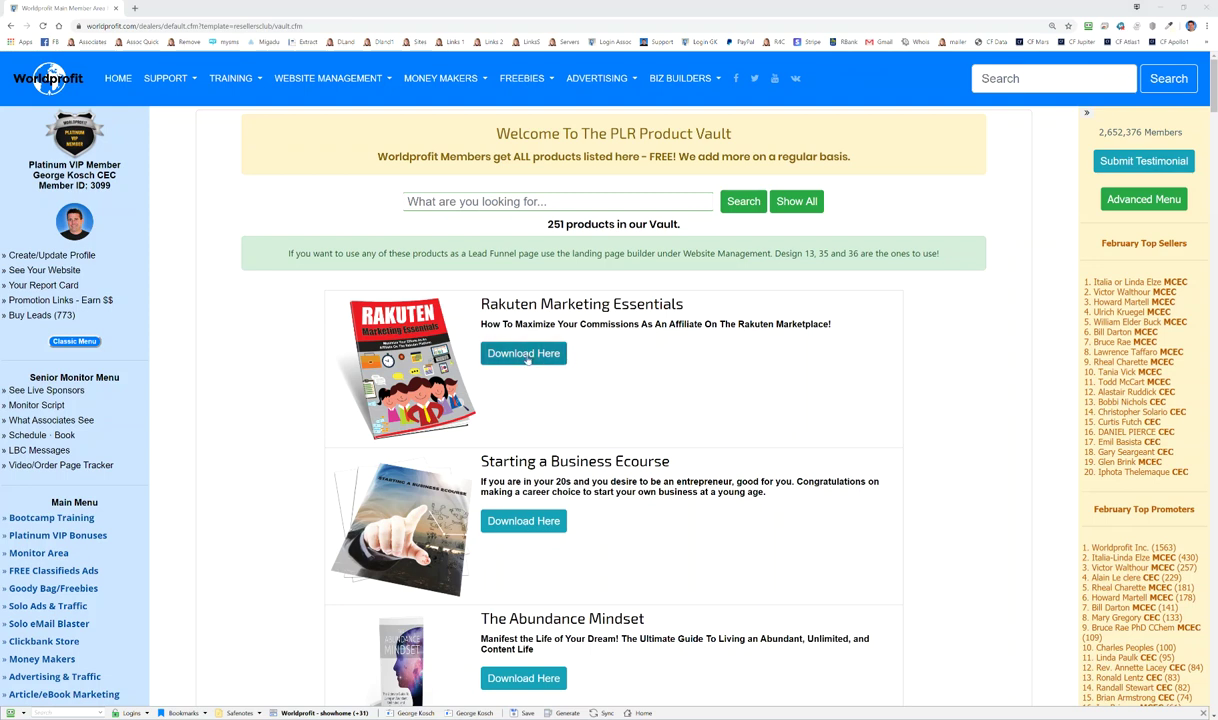
{"action": "scroll", "coordinate": [270, 365], "scroll_direction": "down", "scroll_amount": 2}
{"action": "scroll", "coordinate": [282, 381], "scroll_direction": "down", "scroll_amount": 2}
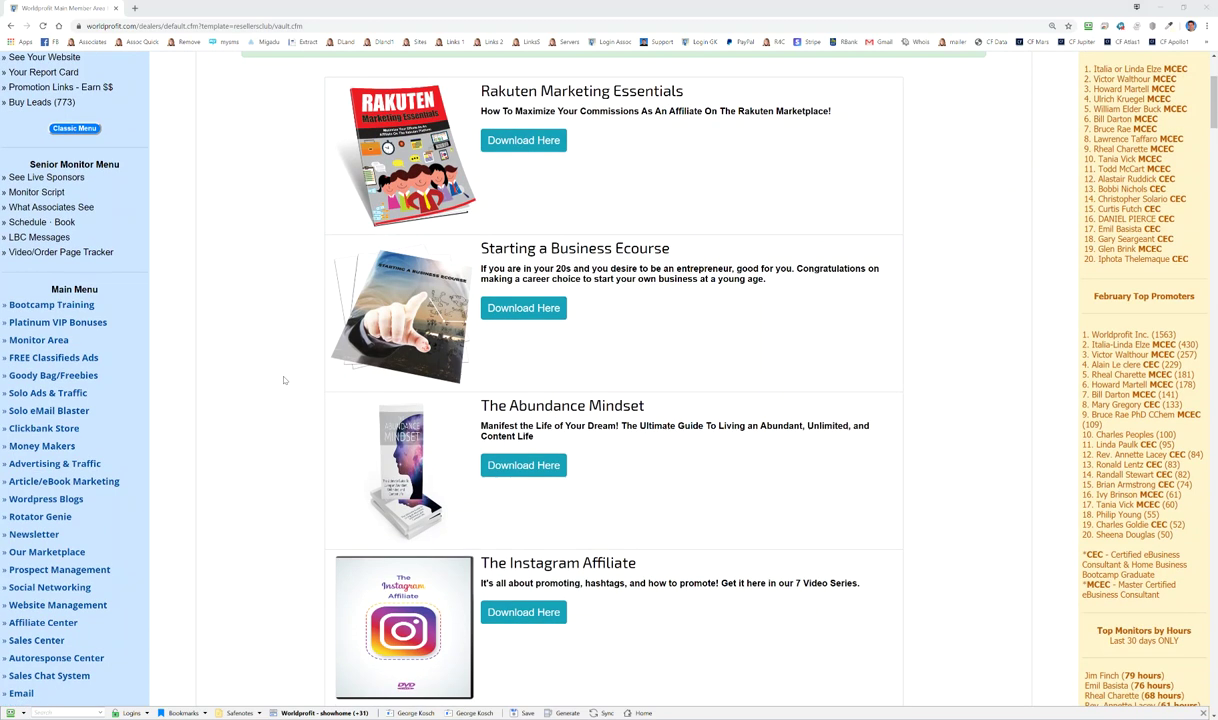
{"action": "scroll", "coordinate": [288, 380], "scroll_direction": "down", "scroll_amount": 3}
{"action": "scroll", "coordinate": [294, 380], "scroll_direction": "down", "scroll_amount": 2}
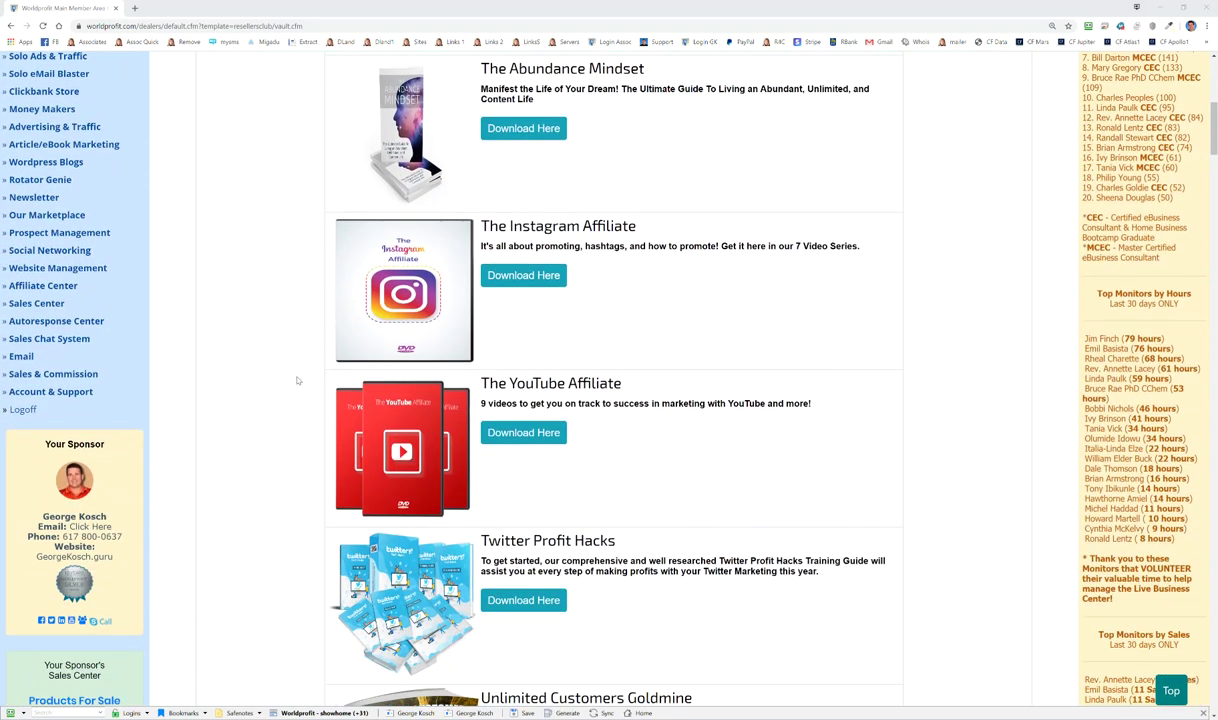
{"action": "scroll", "coordinate": [297, 380], "scroll_direction": "up", "scroll_amount": 1}
{"action": "scroll", "coordinate": [298, 379], "scroll_direction": "up", "scroll_amount": 1}
{"action": "scroll", "coordinate": [298, 379], "scroll_direction": "up", "scroll_amount": 1}
{"action": "scroll", "coordinate": [299, 378], "scroll_direction": "up", "scroll_amount": 1}
{"action": "scroll", "coordinate": [299, 378], "scroll_direction": "up", "scroll_amount": 2}
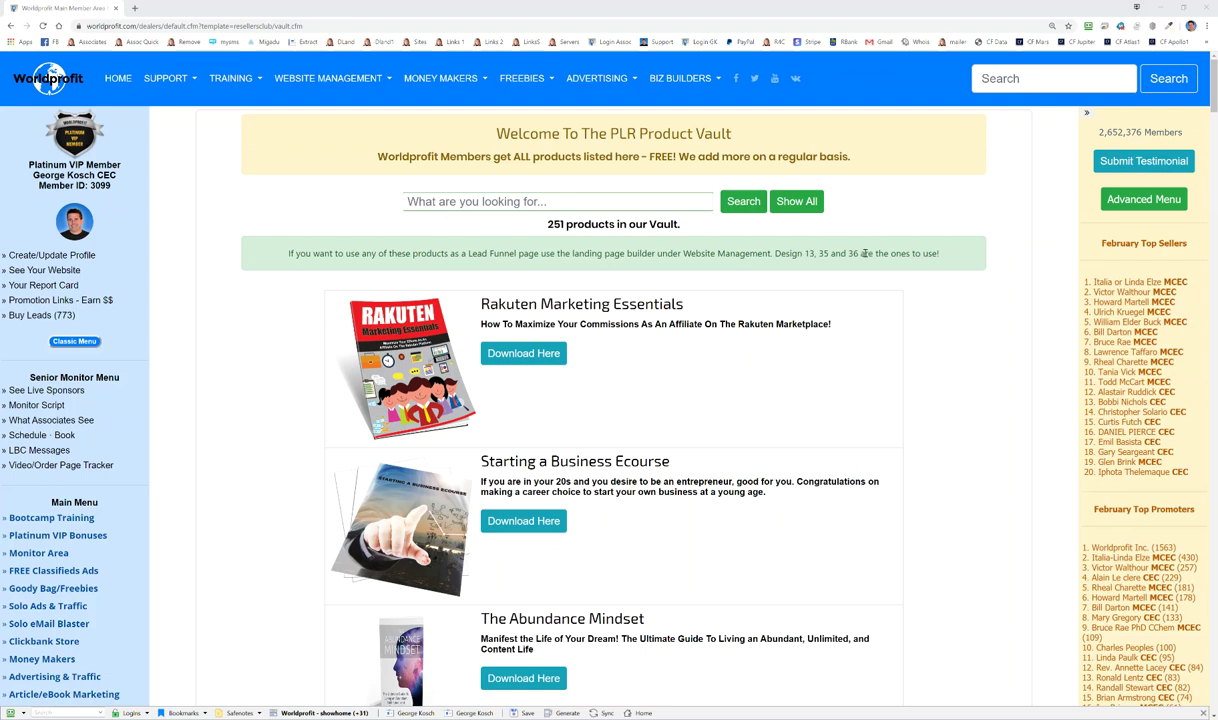
Open the Landing Page Builder from the Advanced Menu and scroll down to LP Design 13
{"action": "left_click", "coordinate": [1147, 199]}
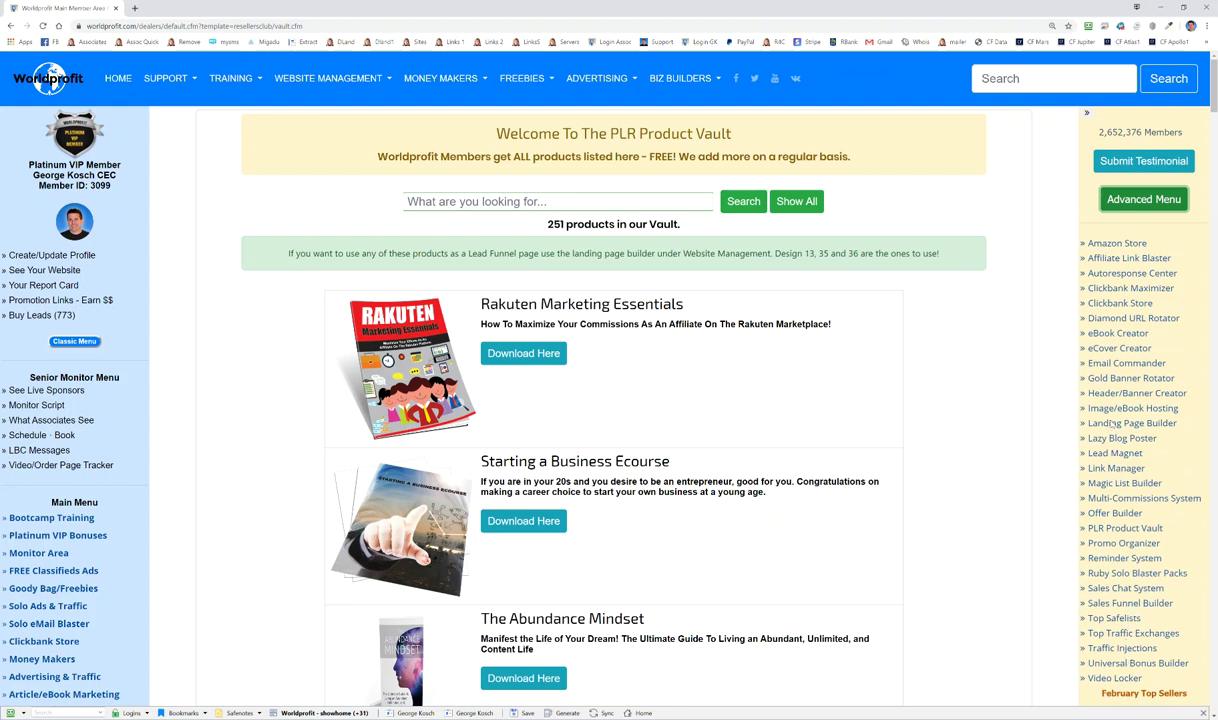
{"action": "left_click", "coordinate": [1110, 425]}
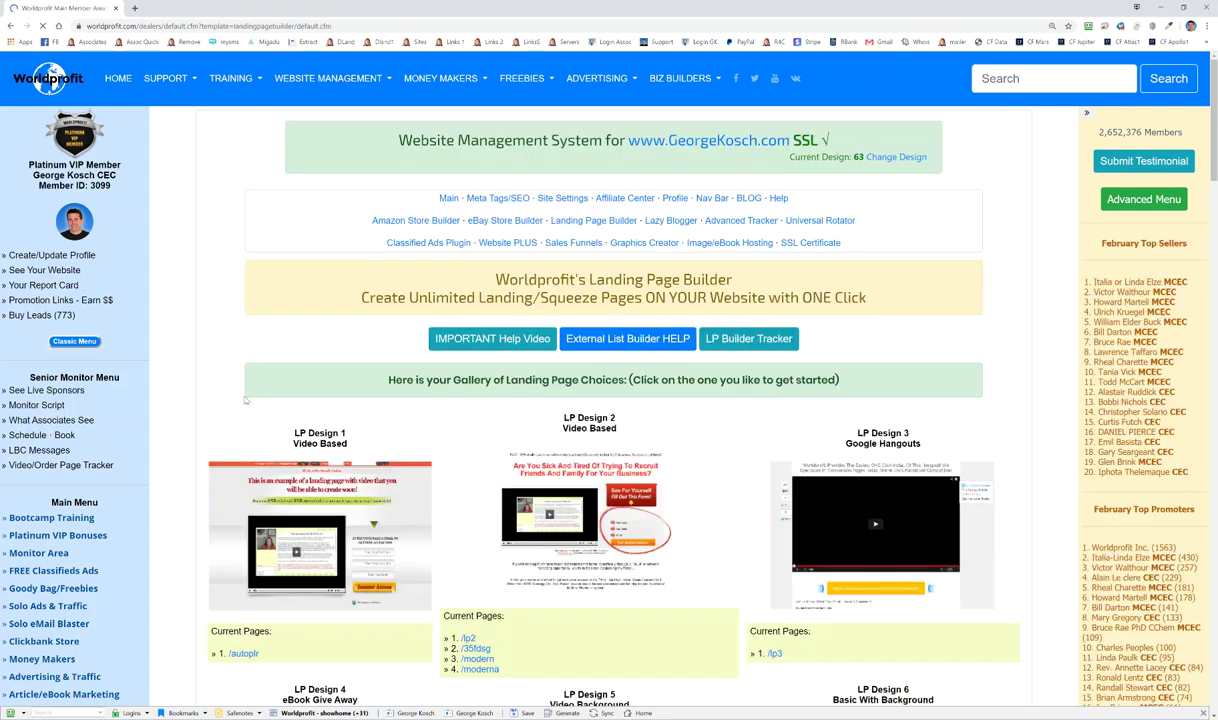
{"action": "scroll", "coordinate": [207, 437], "scroll_direction": "down", "scroll_amount": 3}
{"action": "scroll", "coordinate": [207, 437], "scroll_direction": "down", "scroll_amount": 1}
{"action": "scroll", "coordinate": [203, 440], "scroll_direction": "down", "scroll_amount": 2}
{"action": "scroll", "coordinate": [201, 444], "scroll_direction": "down", "scroll_amount": 1}
{"action": "scroll", "coordinate": [198, 446], "scroll_direction": "down", "scroll_amount": 1}
{"action": "scroll", "coordinate": [194, 449], "scroll_direction": "down", "scroll_amount": 1}
{"action": "scroll", "coordinate": [188, 453], "scroll_direction": "down", "scroll_amount": 2}
{"action": "scroll", "coordinate": [188, 453], "scroll_direction": "down", "scroll_amount": 2}
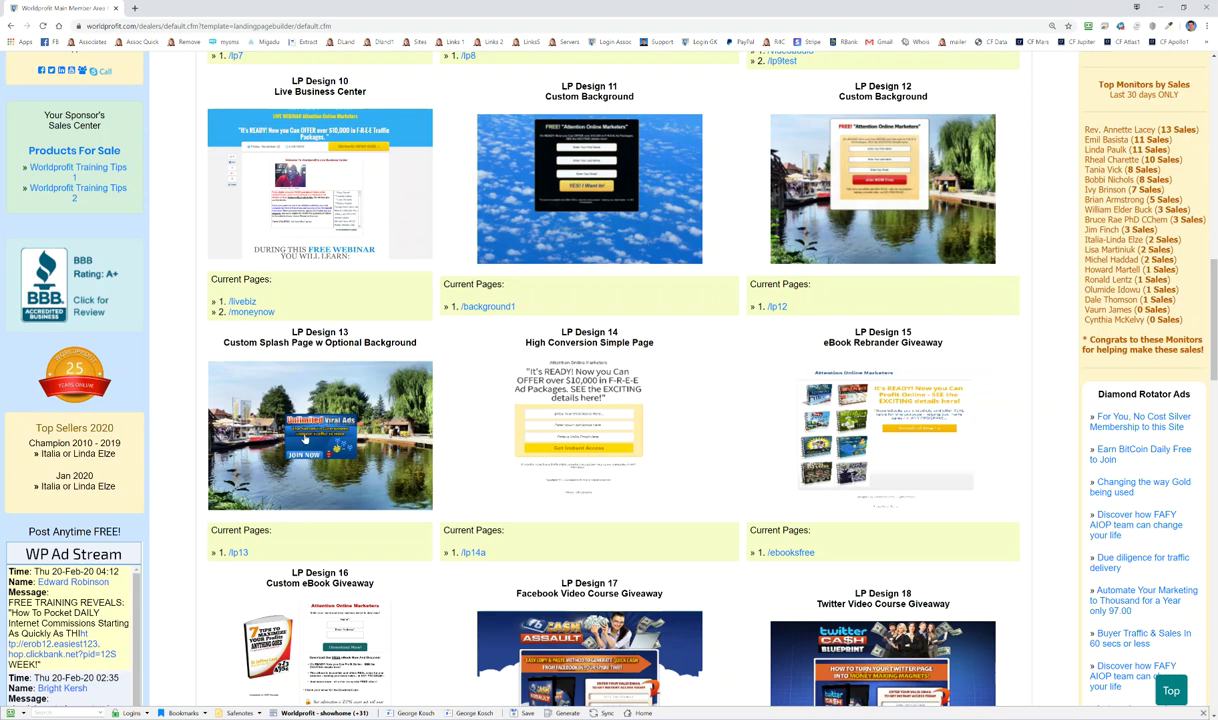
Open LP Design 13 in the editor, review its settings, and browse PLR vault splash images
{"action": "left_click", "coordinate": [348, 409]}
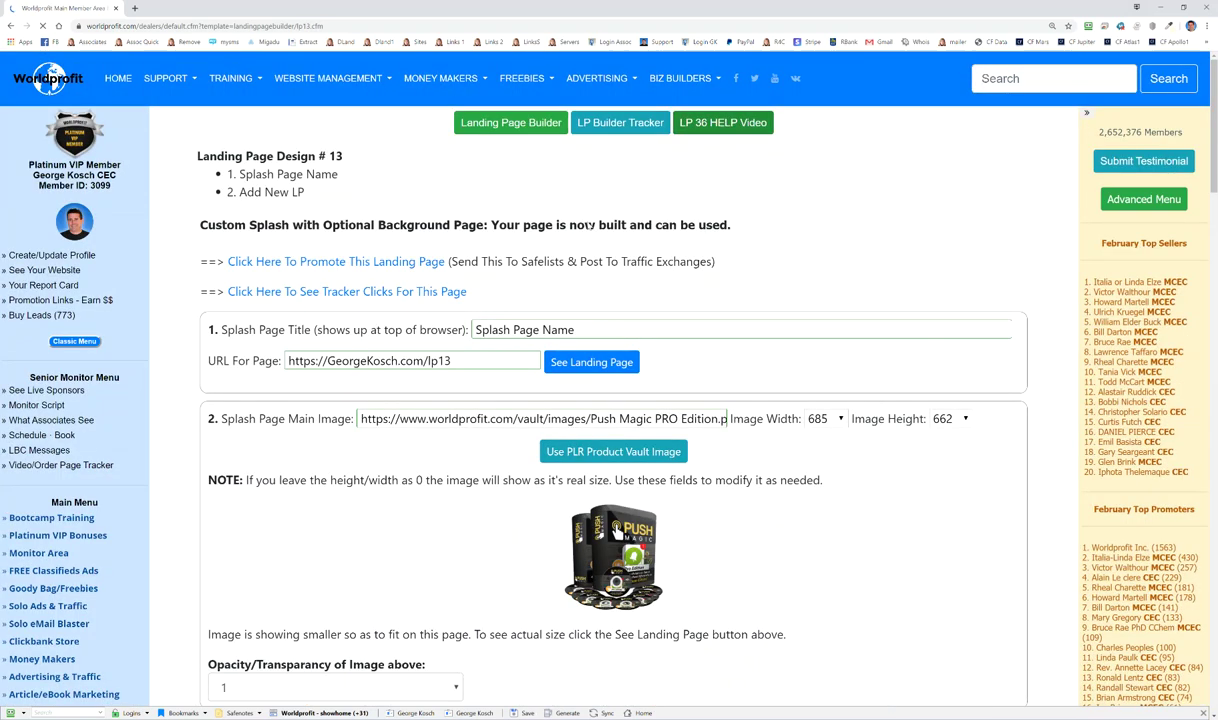
{"action": "scroll", "coordinate": [280, 350], "scroll_direction": "down", "scroll_amount": 2}
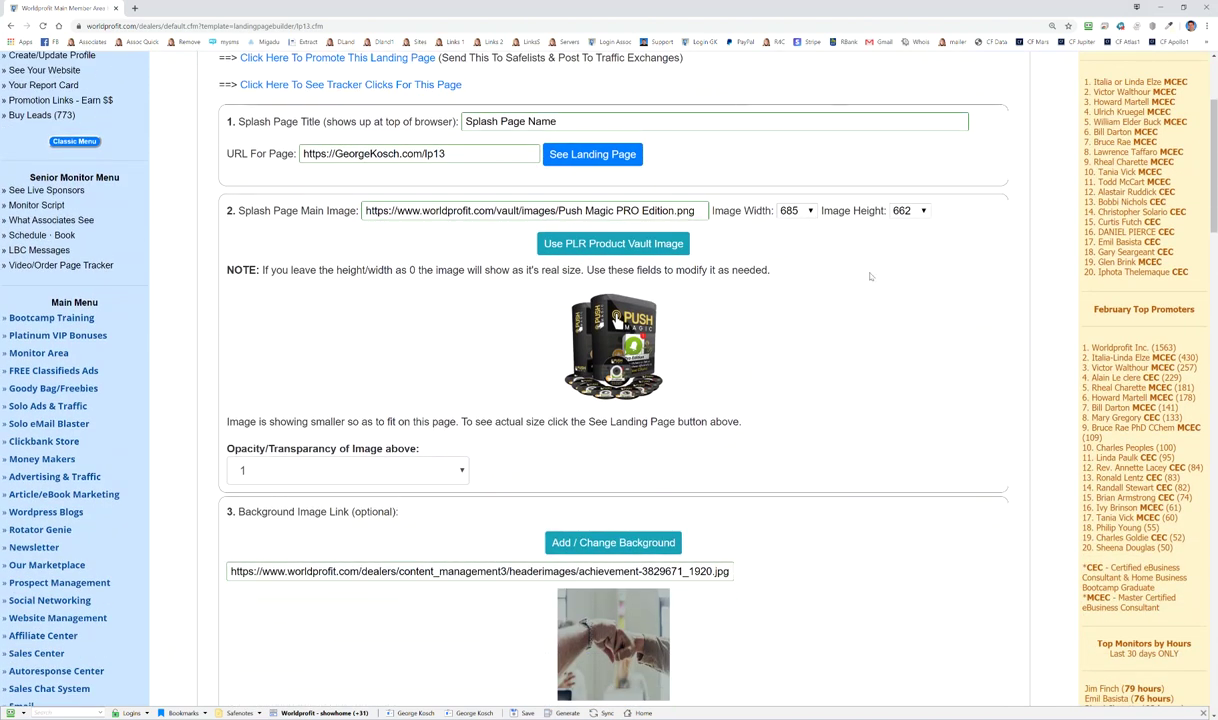
{"action": "scroll", "coordinate": [963, 273], "scroll_direction": "down", "scroll_amount": 1}
{"action": "scroll", "coordinate": [963, 273], "scroll_direction": "down", "scroll_amount": 2}
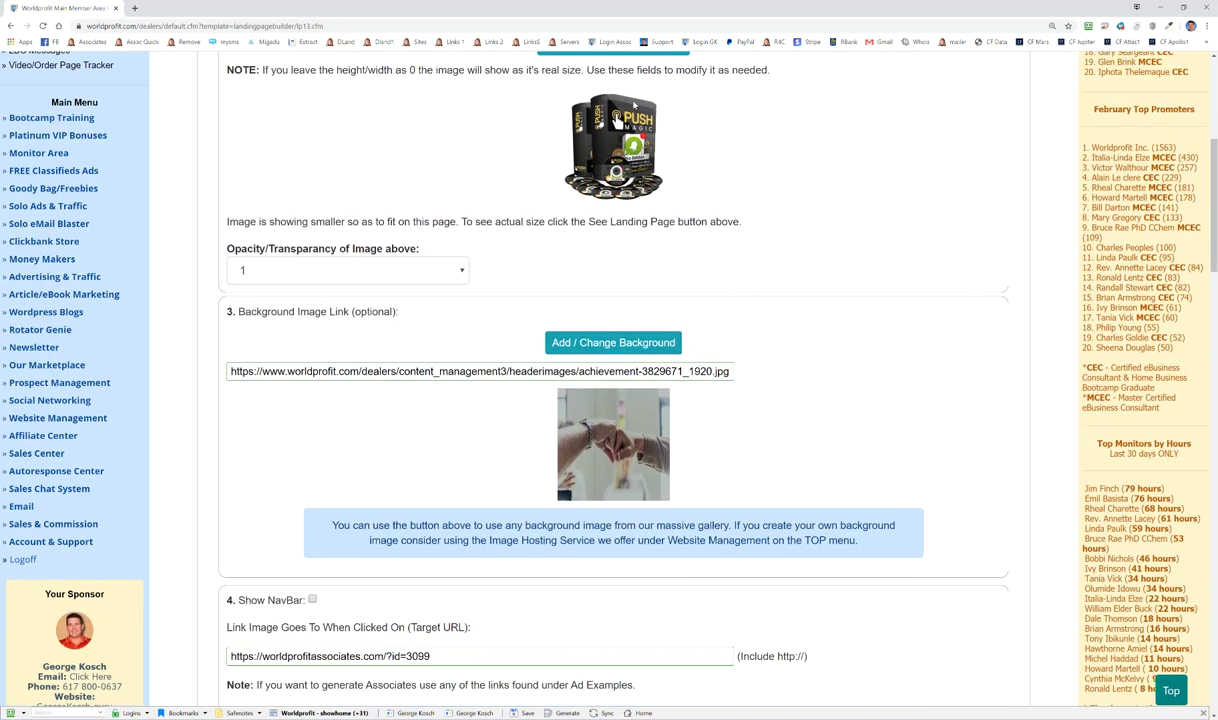
{"action": "scroll", "coordinate": [615, 118], "scroll_direction": "up", "scroll_amount": 2}
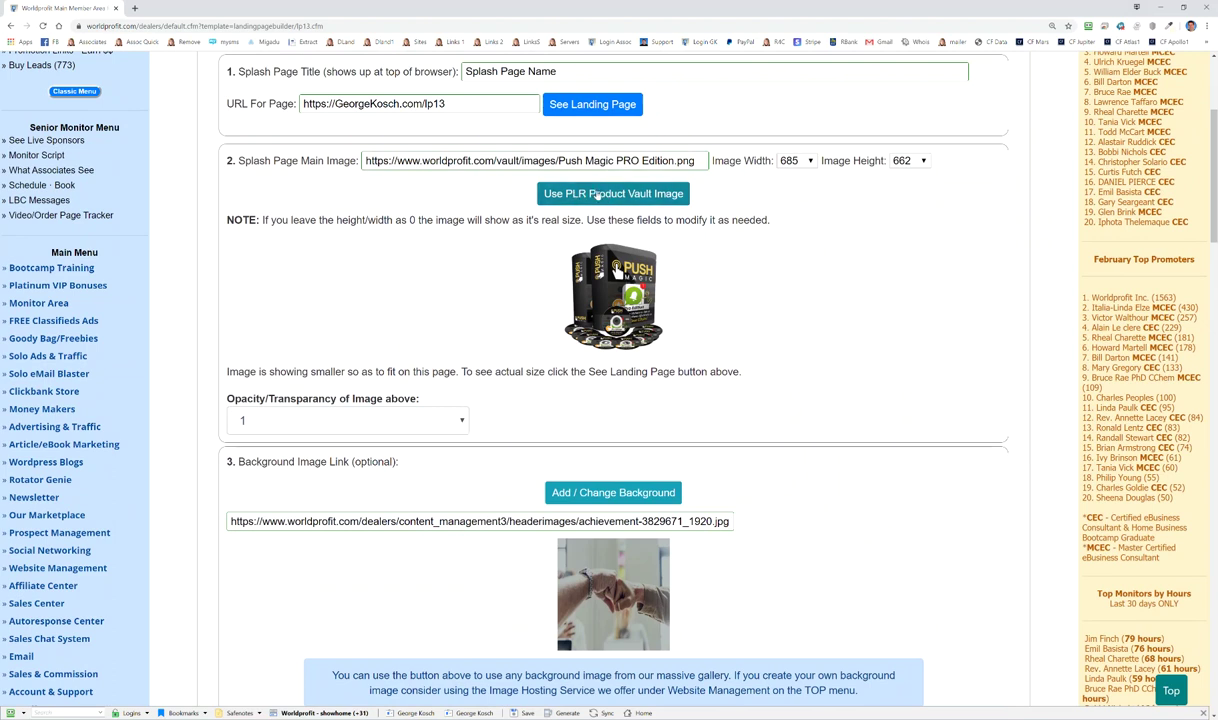
{"action": "left_click", "coordinate": [560, 190]}
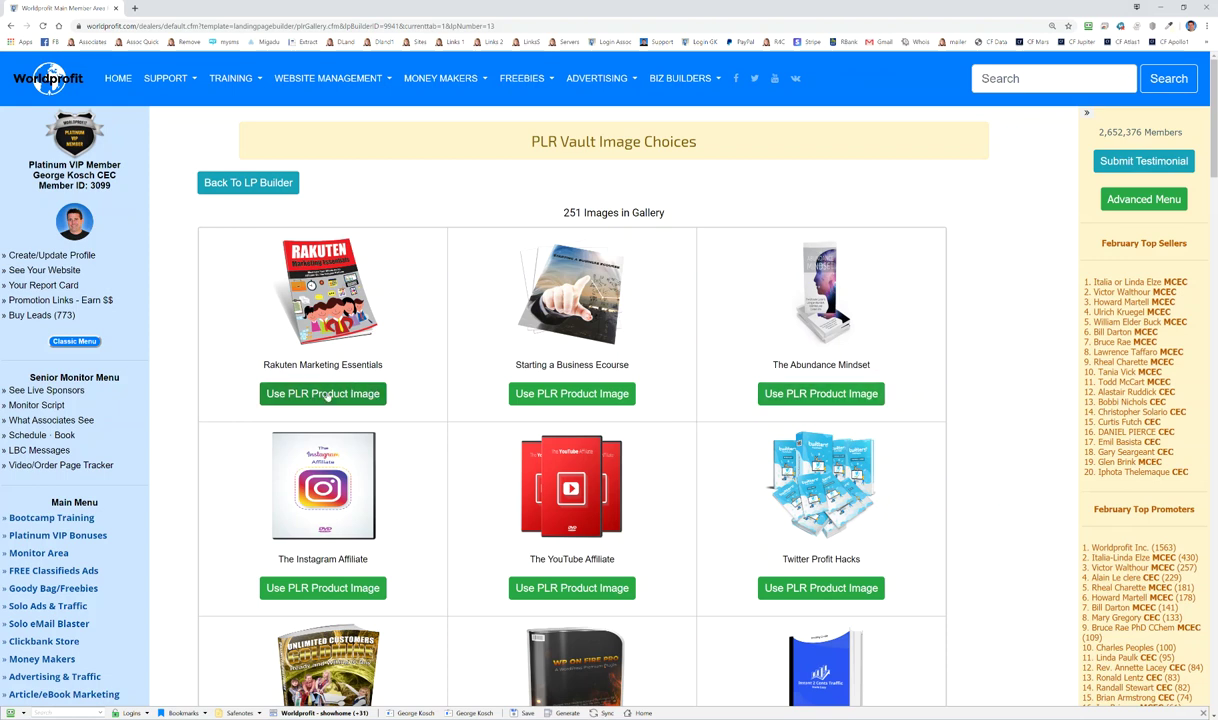
Use the Rakuten Marketing Essentials cover as the 700×660 splash main image
{"action": "left_click", "coordinate": [327, 394]}
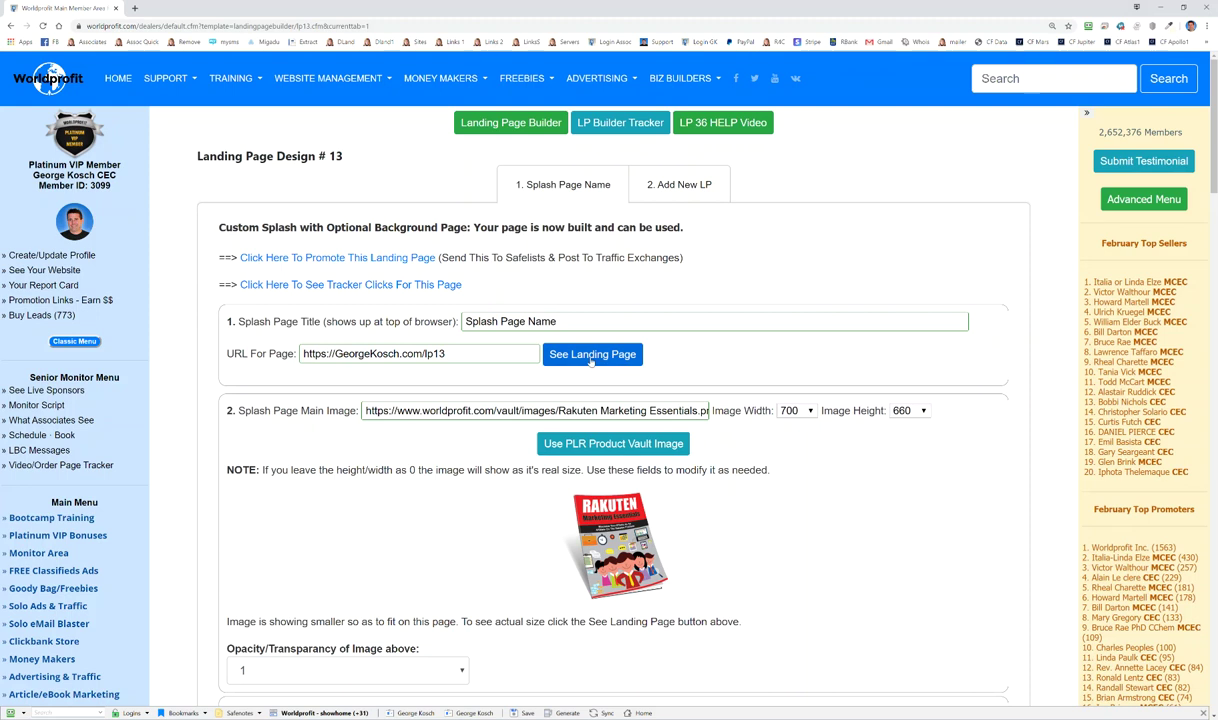
{"action": "left_click", "coordinate": [591, 358]}
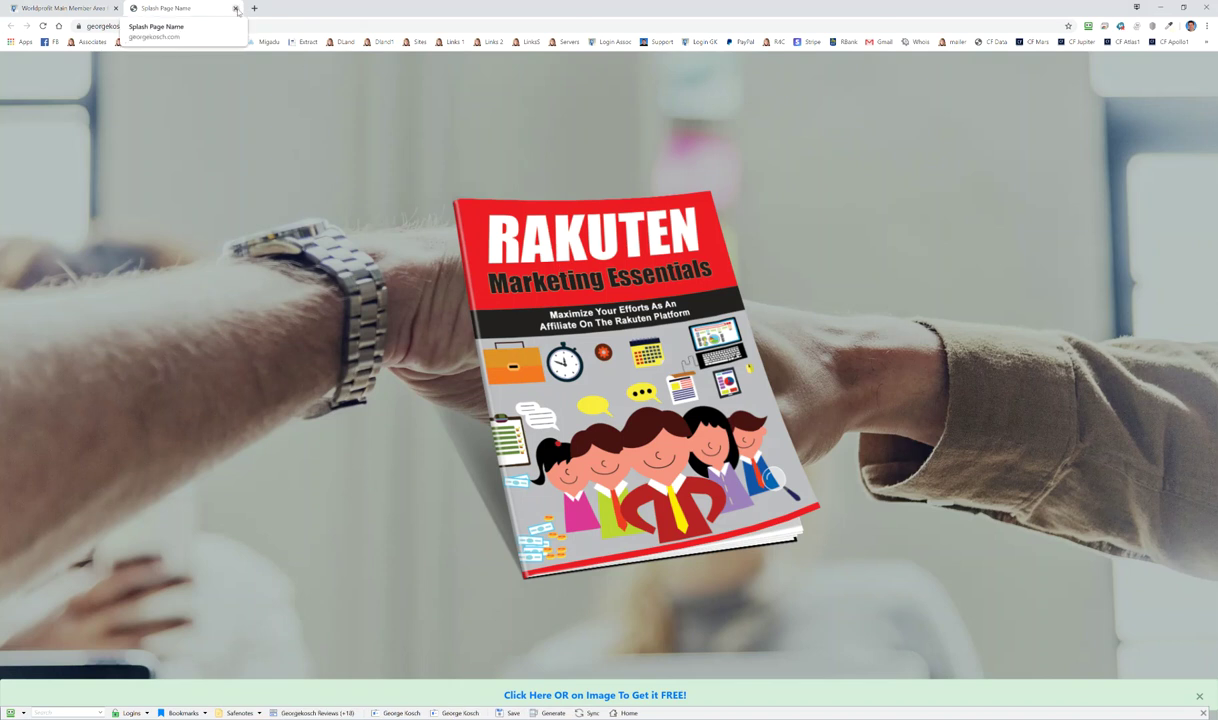
{"action": "key", "text": "ctrl+w"}
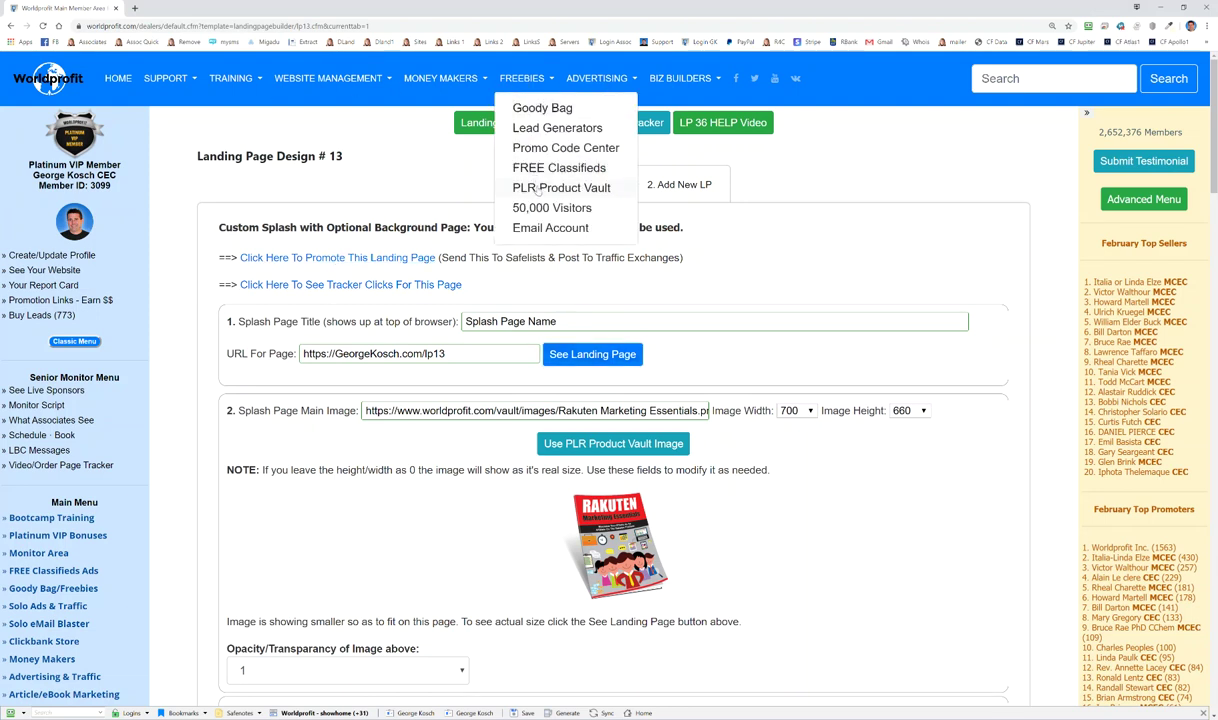
Return to the PLR Product Vault and open Clickbank Maximizer under Clickbank Store
{"action": "left_click", "coordinate": [537, 190]}
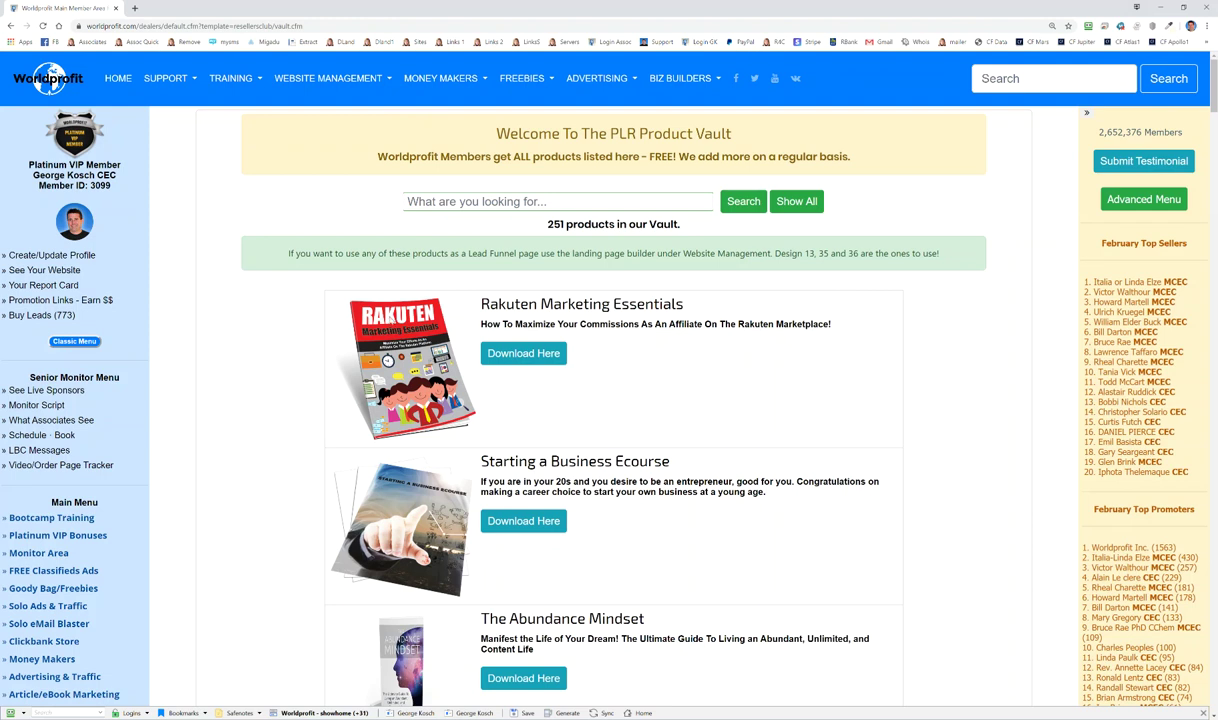
{"action": "scroll", "coordinate": [190, 478], "scroll_direction": "down", "scroll_amount": 3}
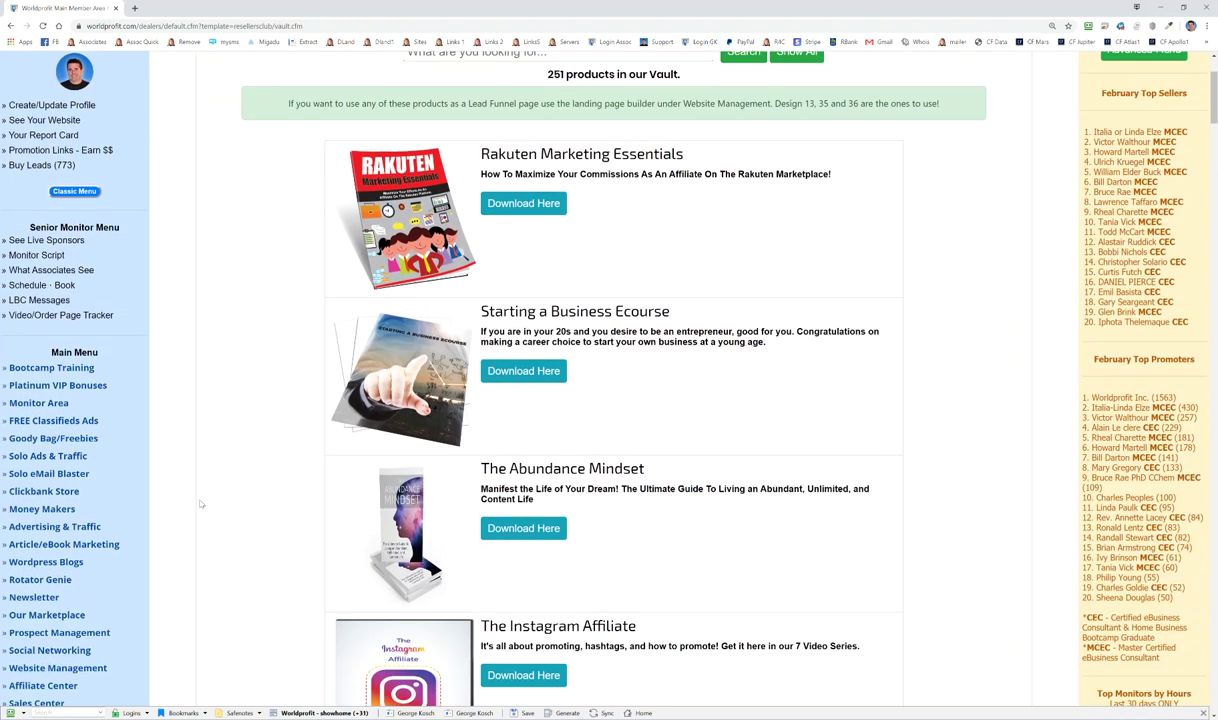
{"action": "left_click", "coordinate": [37, 493]}
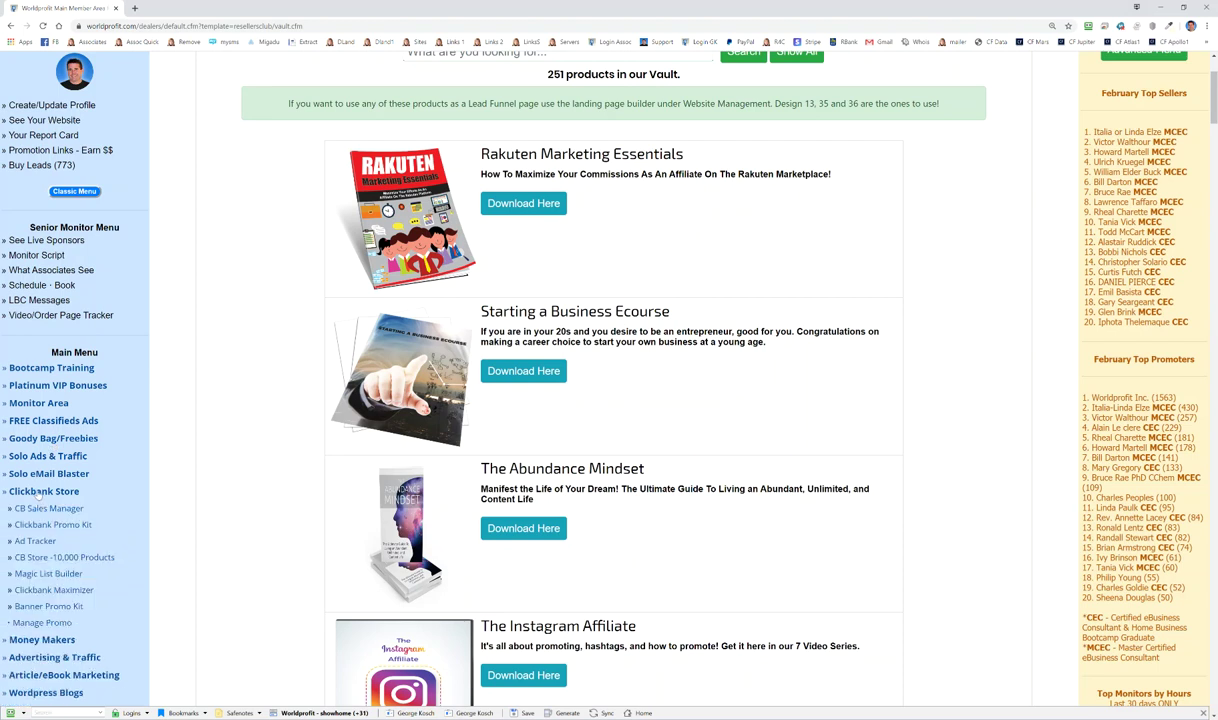
{"action": "left_click", "coordinate": [54, 590]}
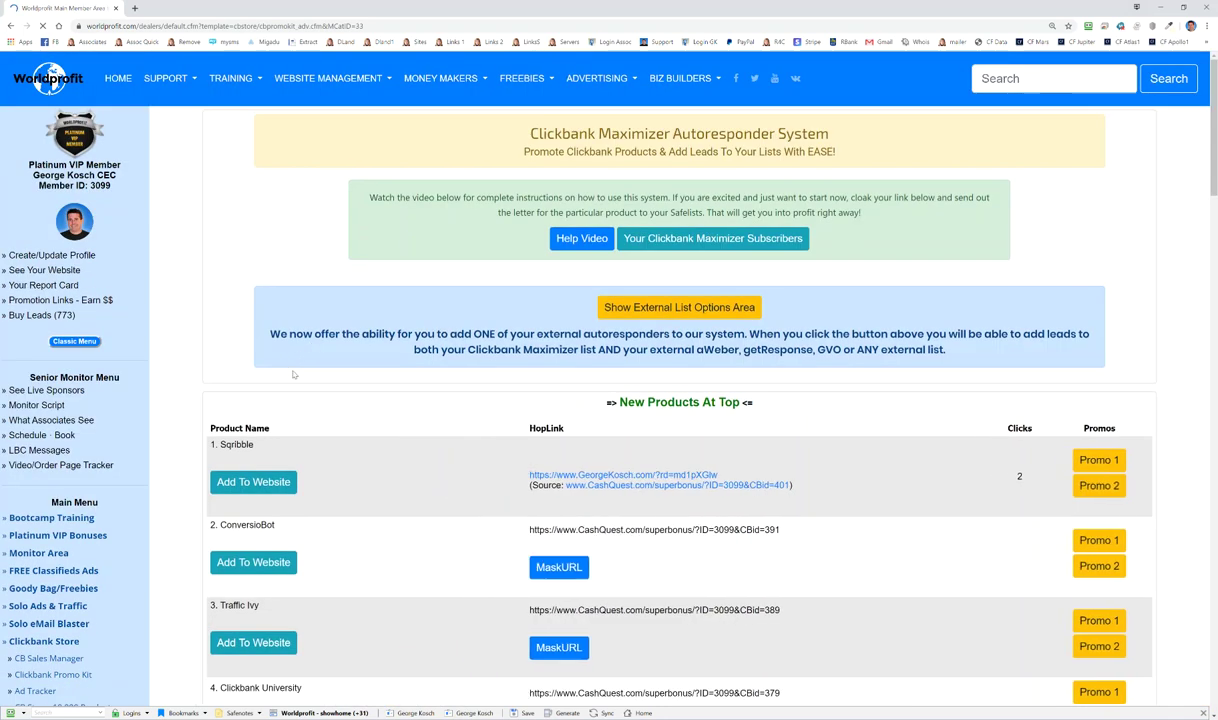
Open Sqribble's bonus page in a new tab from its Source link
{"action": "scroll", "coordinate": [301, 367], "scroll_direction": "down", "scroll_amount": 1}
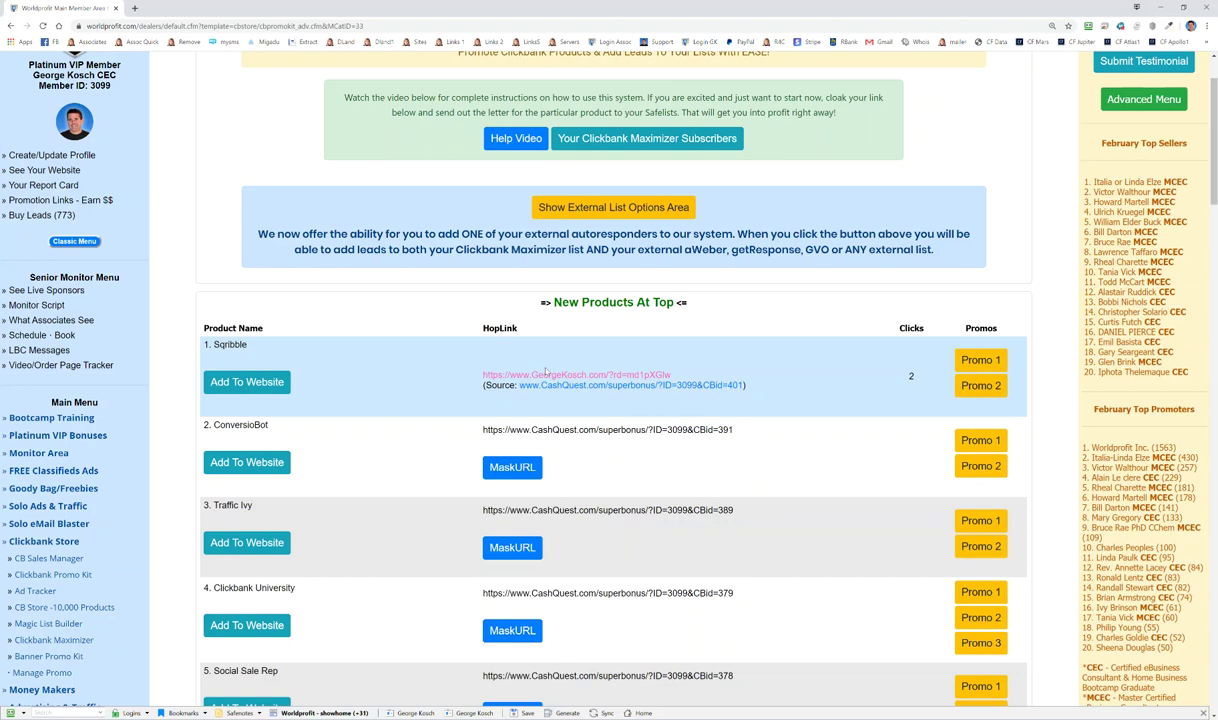
{"action": "left_click", "coordinate": [573, 384]}
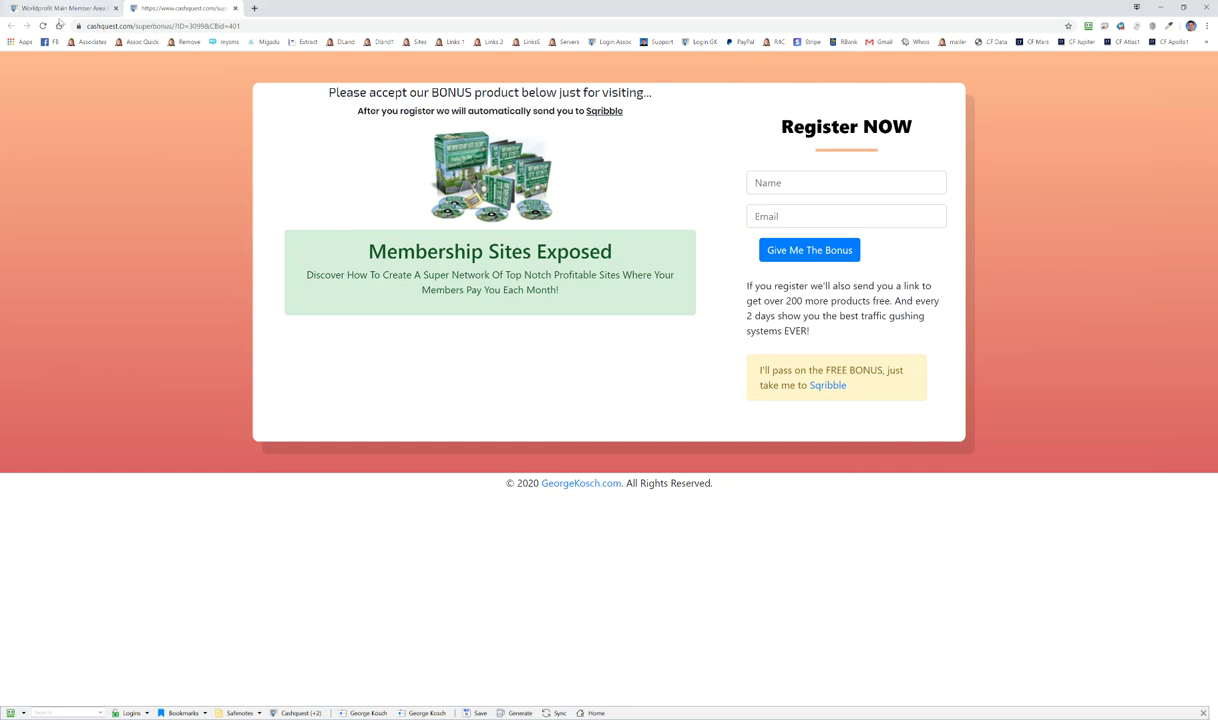
Reload the bonus page twice for new offers, then close it and return to the PLR Vault
{"action": "left_click", "coordinate": [43, 26]}
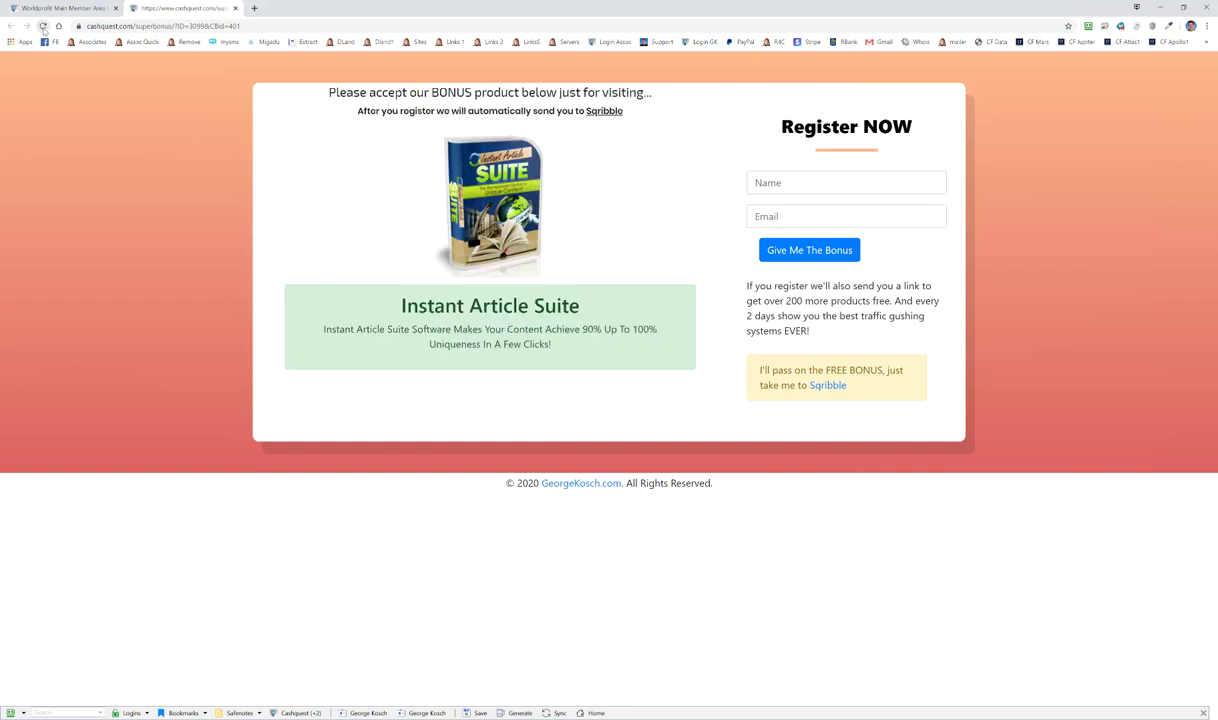
{"action": "left_click", "coordinate": [43, 26]}
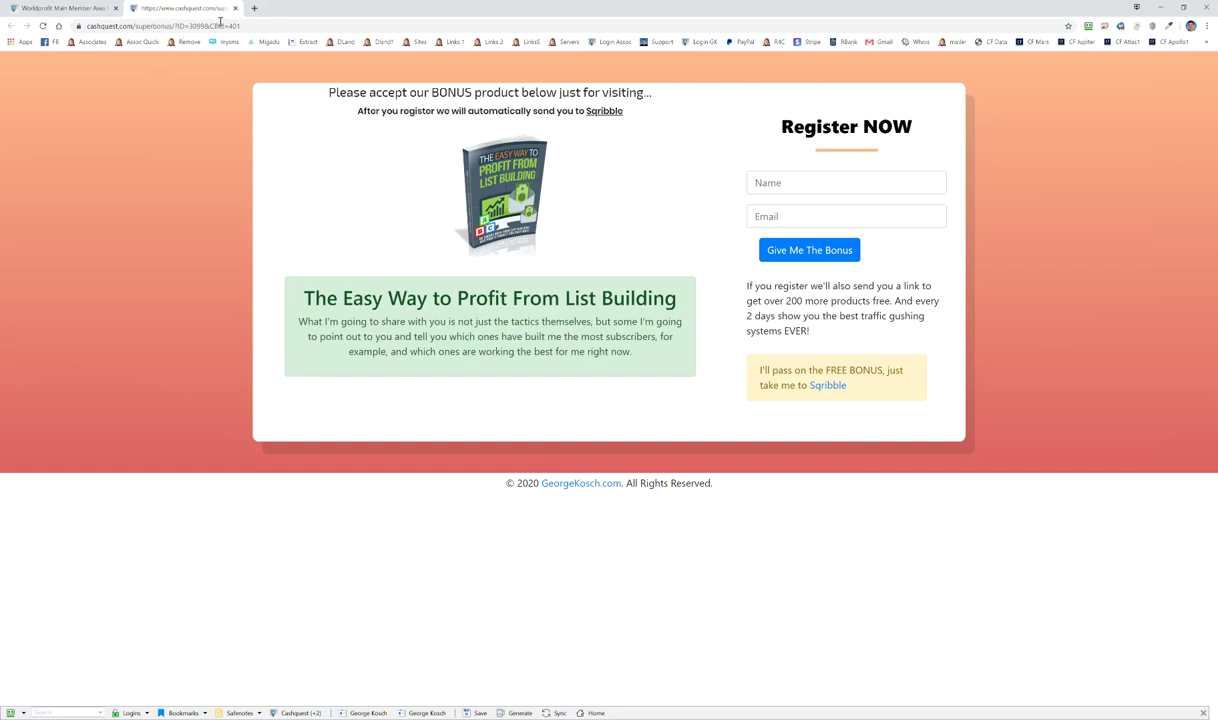
{"action": "key", "text": "ctrl+w"}
{"action": "scroll", "coordinate": [231, 238], "scroll_direction": "up", "scroll_amount": 2}
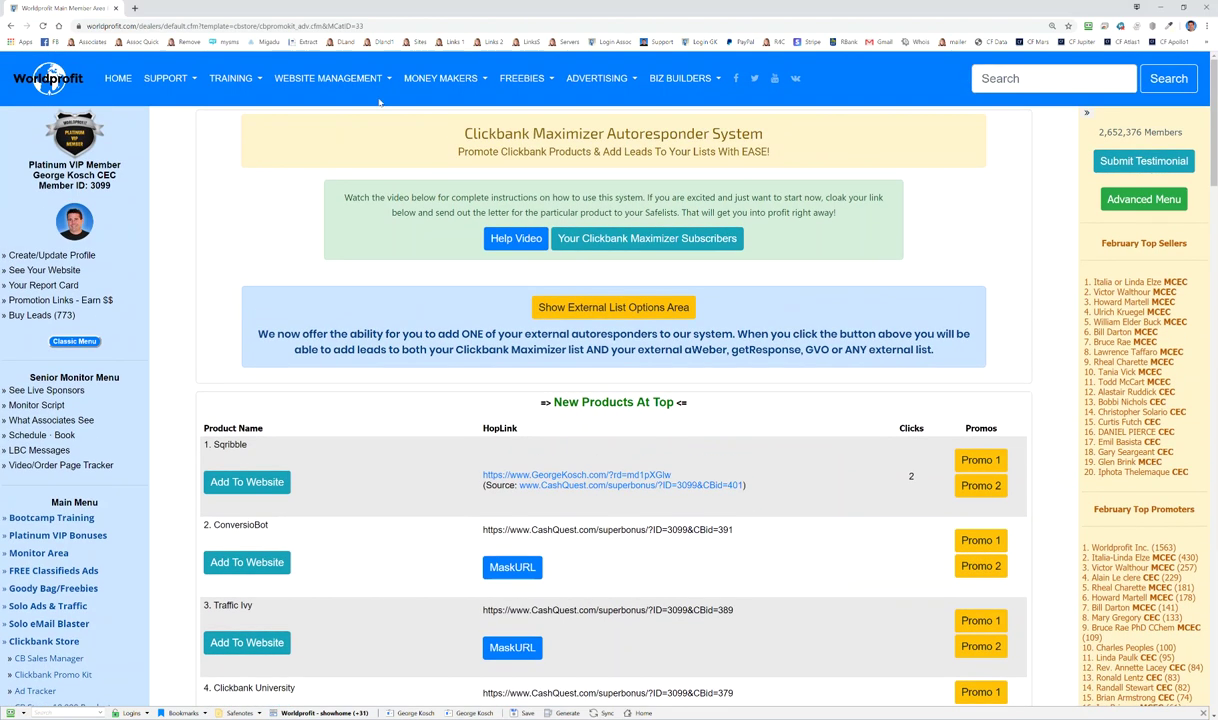
{"action": "mouse_move", "coordinate": [522, 78]}
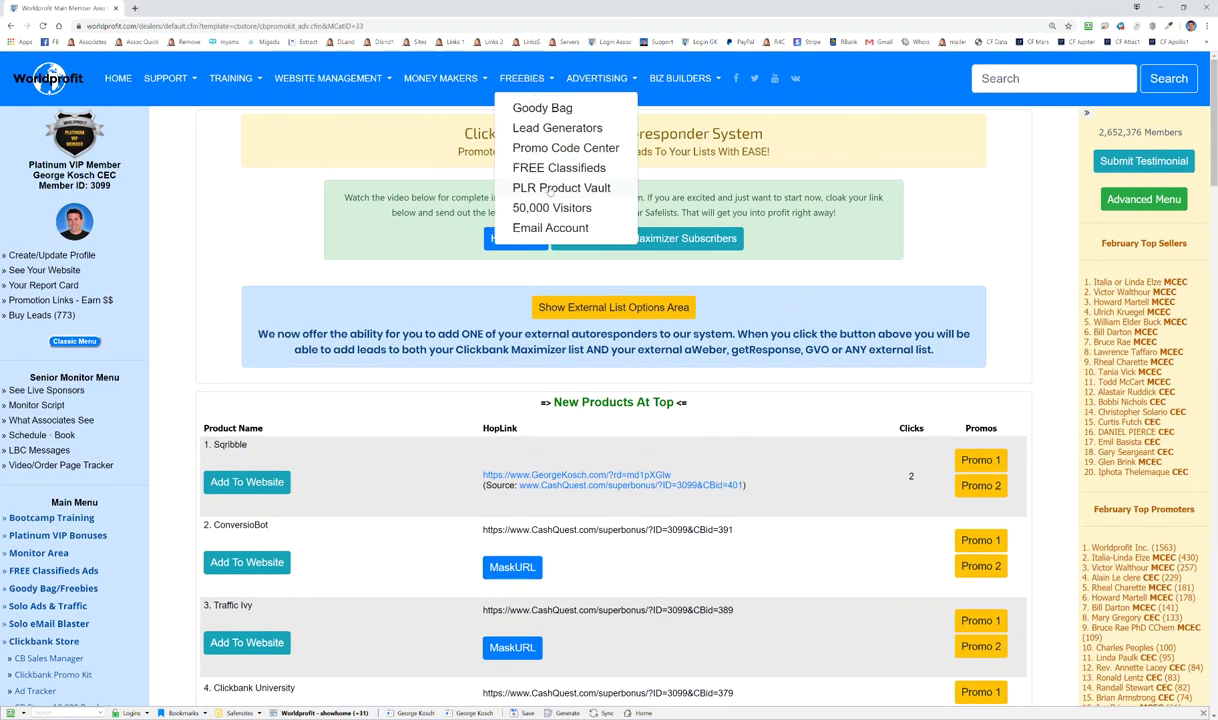
{"action": "left_click", "coordinate": [524, 184]}
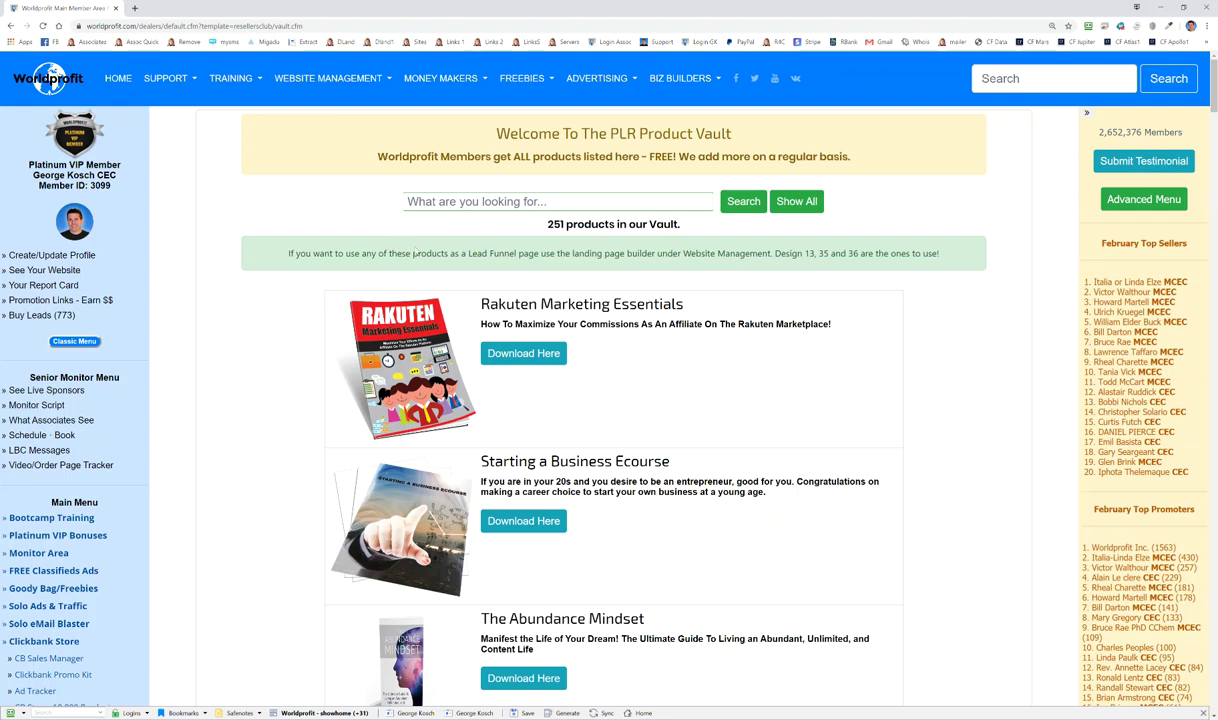
Show the SUPPORT menu's account and support options, including logging off
{"action": "left_click", "coordinate": [171, 82]}
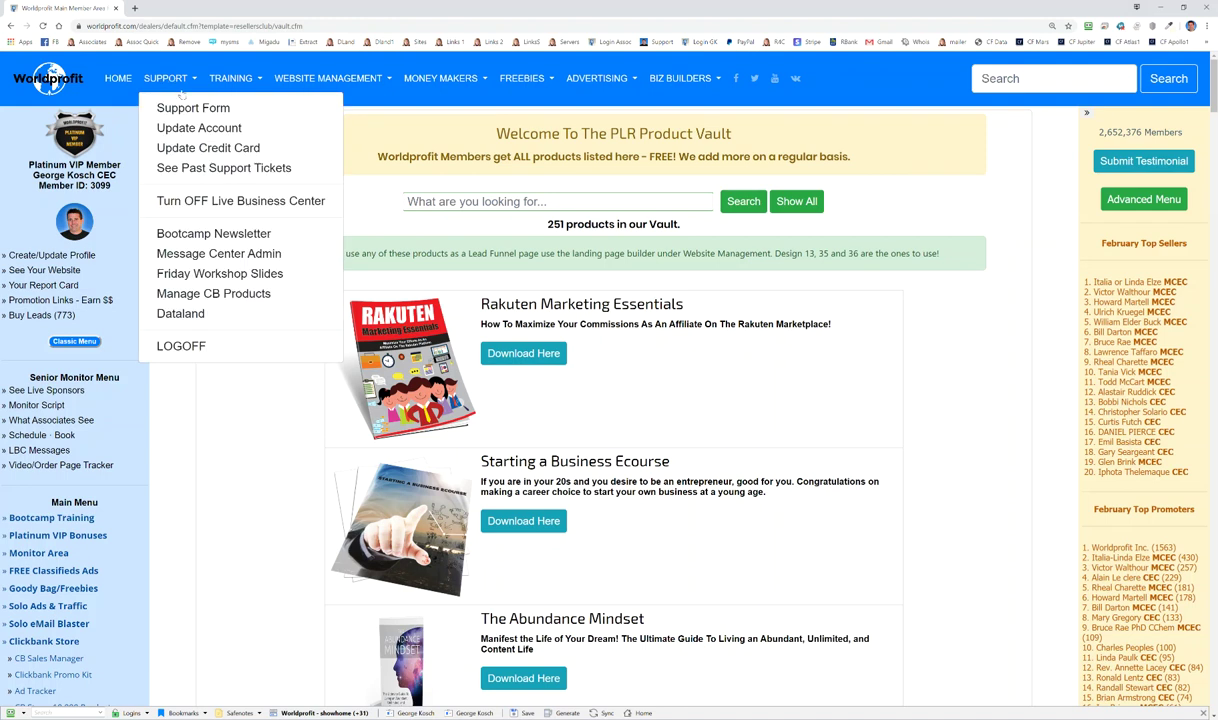